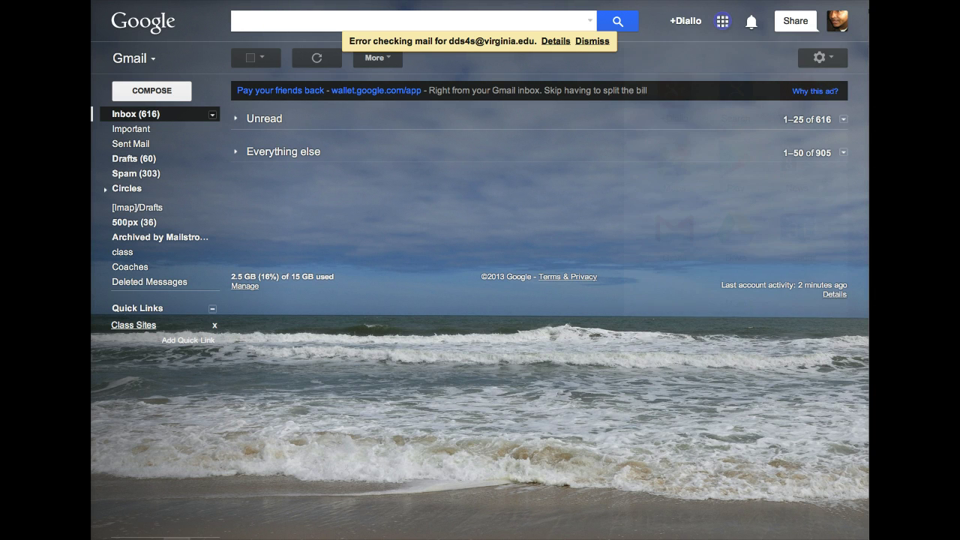
Step: Open the Google apps launcher from the top right of the Gmail inbox
{"action": "left_click", "coordinate": [723, 22]}
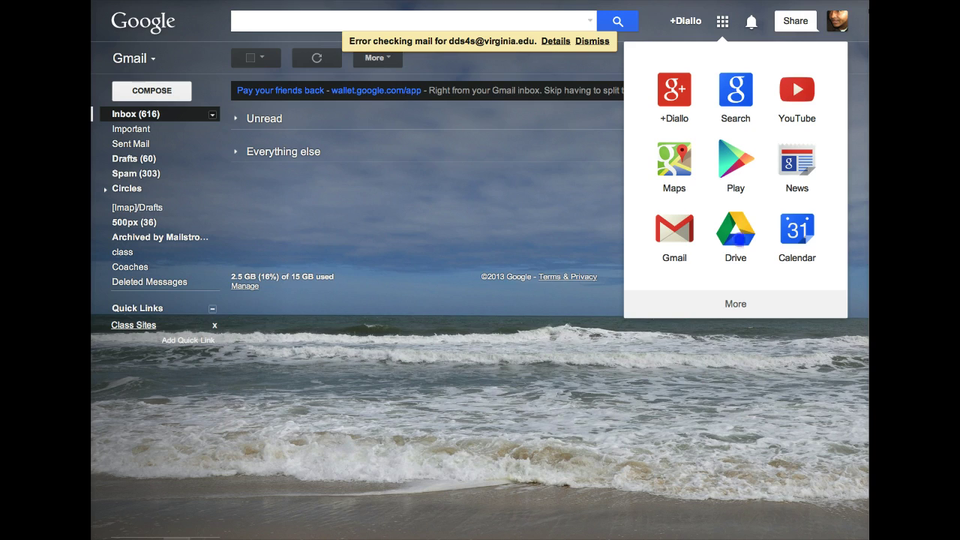
Step: Go to Google Drive and start a new Form from the CREATE list
{"action": "left_click", "coordinate": [738, 236]}
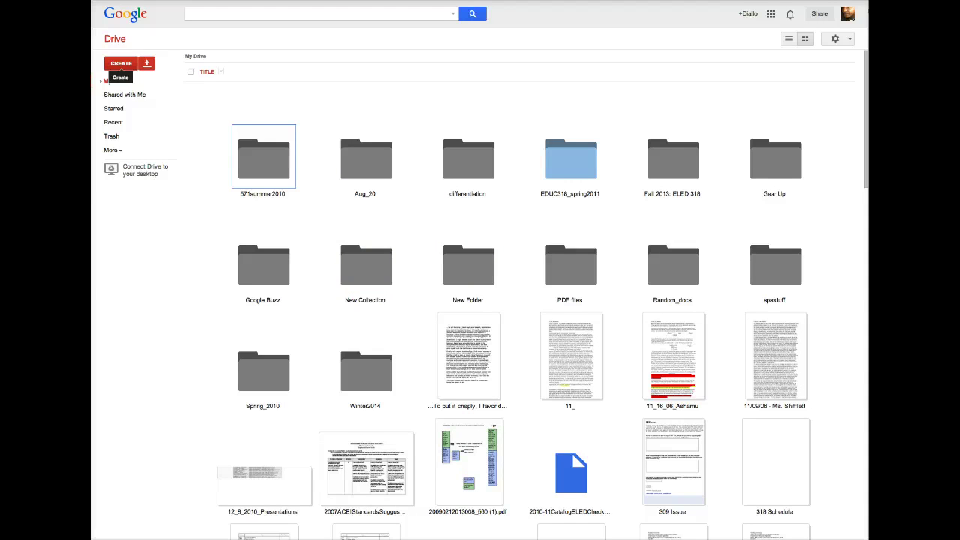
{"action": "left_click", "coordinate": [121, 63]}
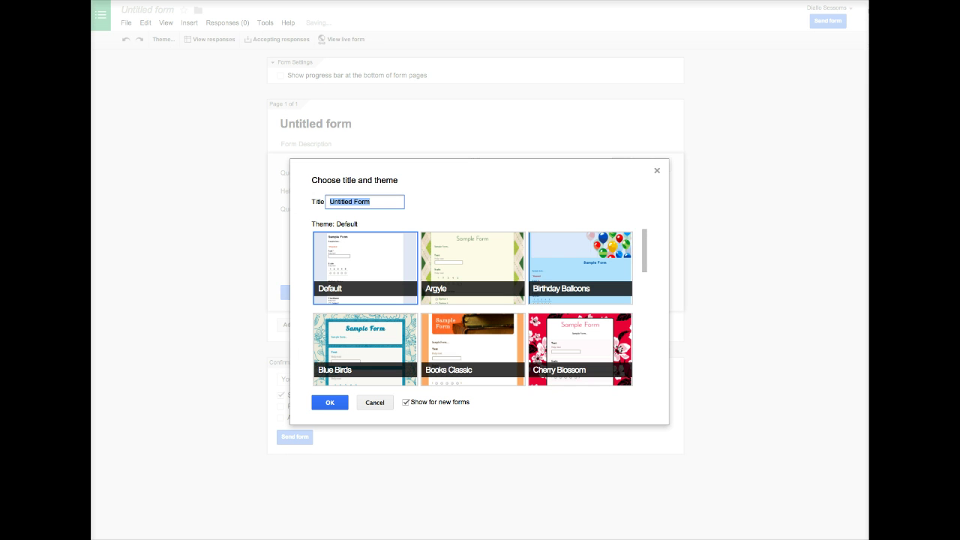
Step: Title the new form 'Demo' and apply the Argyle theme
{"action": "type", "text": "Demo"}
{"action": "left_click", "coordinate": [435, 266]}
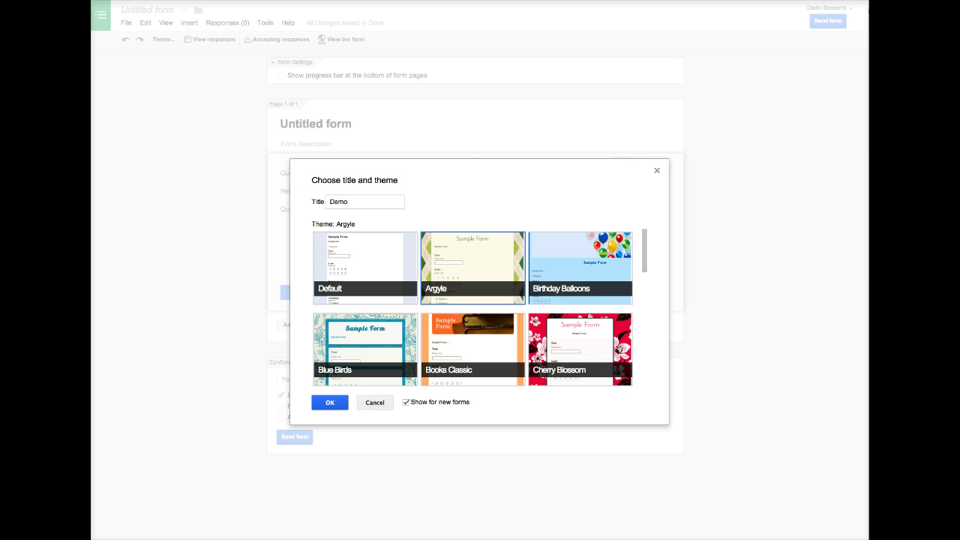
{"action": "left_click", "coordinate": [330, 402]}
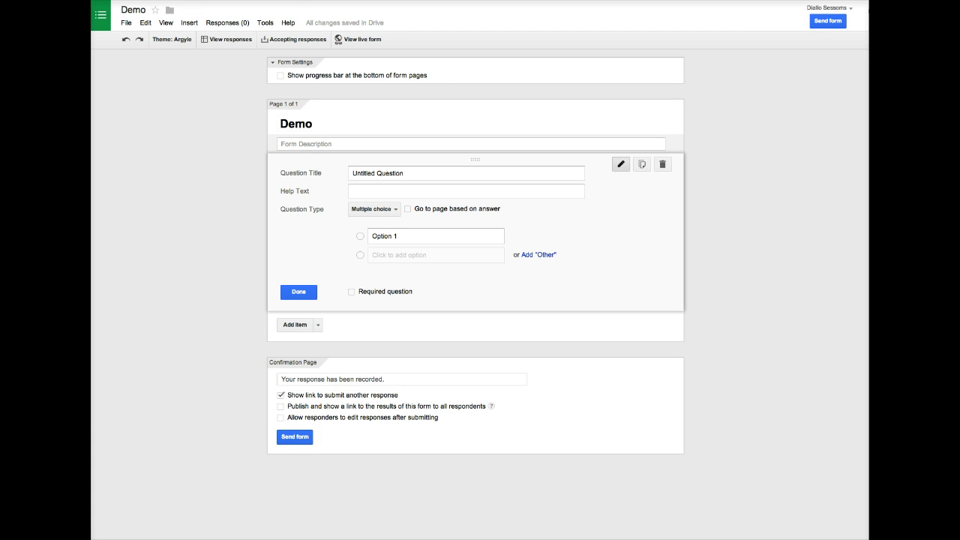
Step: Add the form description 'This is practice.'
{"action": "left_click", "coordinate": [316, 144]}
{"action": "type", "text": "THis"}
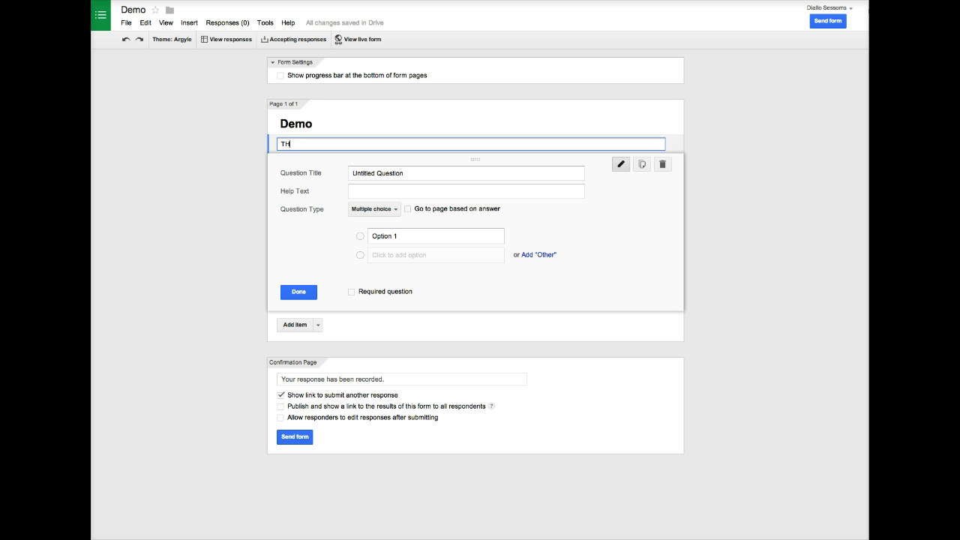
{"action": "key", "text": "BackSpace"}
{"action": "key", "text": "BackSpace"}
{"action": "key", "text": "BackSpace"}
{"action": "key", "text": "BackSpace"}
{"action": "type", "text": "his is practice."}
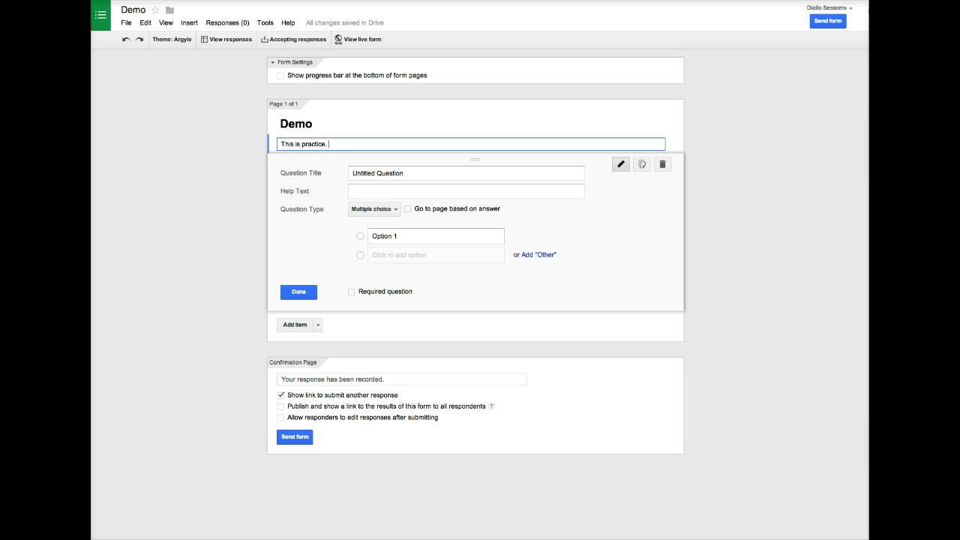
{"action": "left_click", "coordinate": [403, 173]}
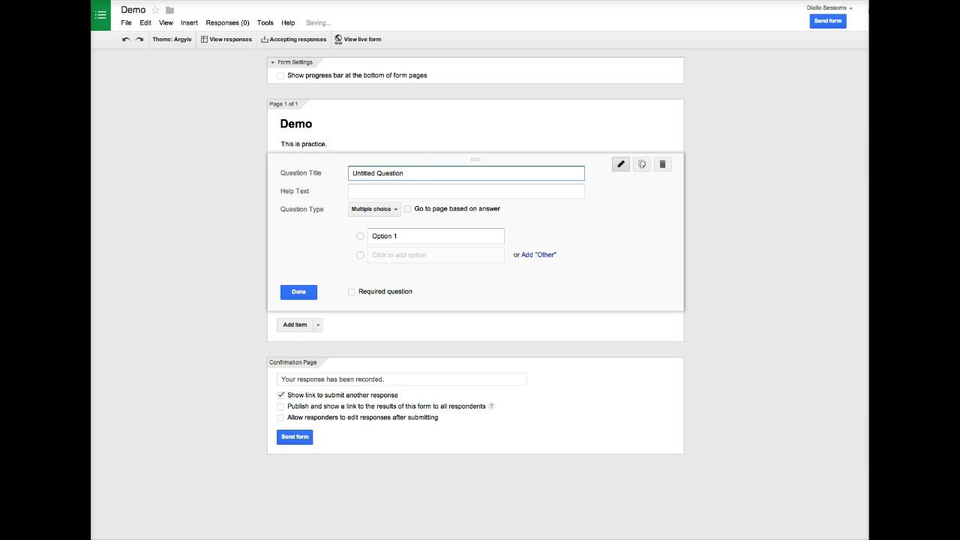
Step: Retitle the first question 'What is your name', set it to Text, and mark it required
{"action": "triple_click", "coordinate": [382, 172]}
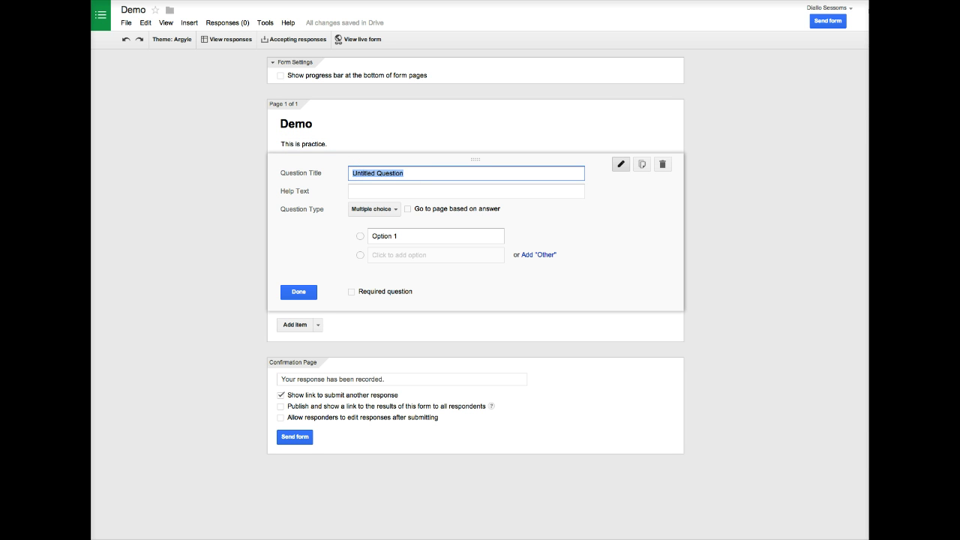
{"action": "type", "text": "What is your name?"}
{"action": "left_click", "coordinate": [395, 208]}
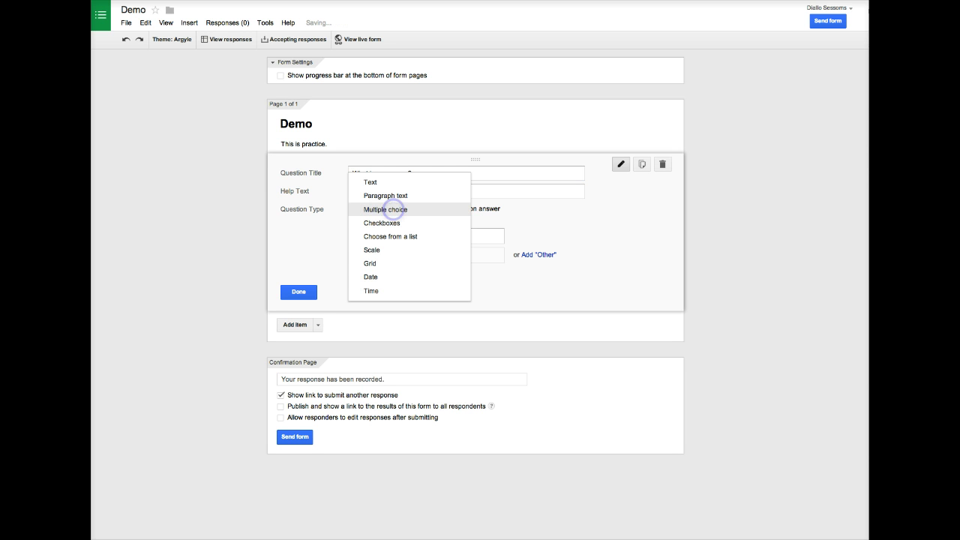
{"action": "left_click", "coordinate": [378, 183]}
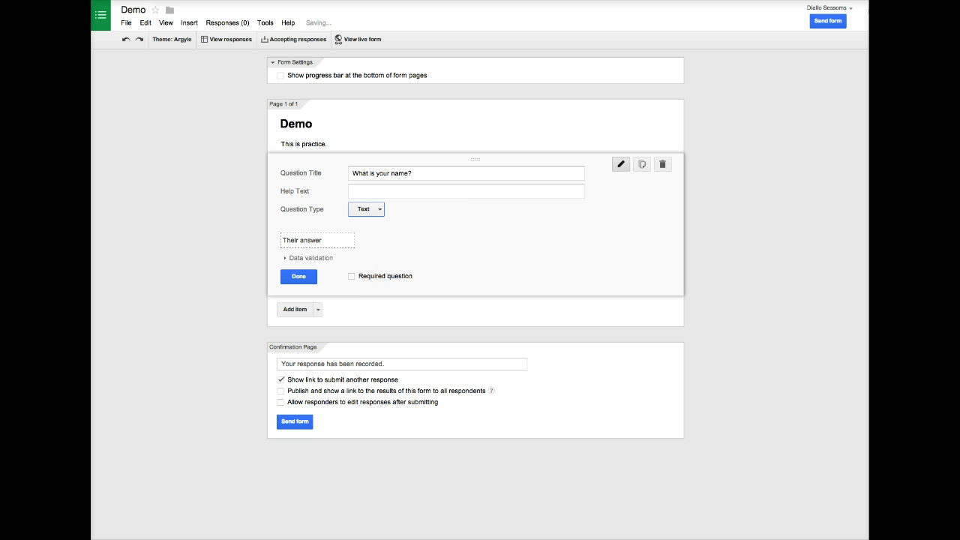
{"action": "left_click", "coordinate": [365, 208]}
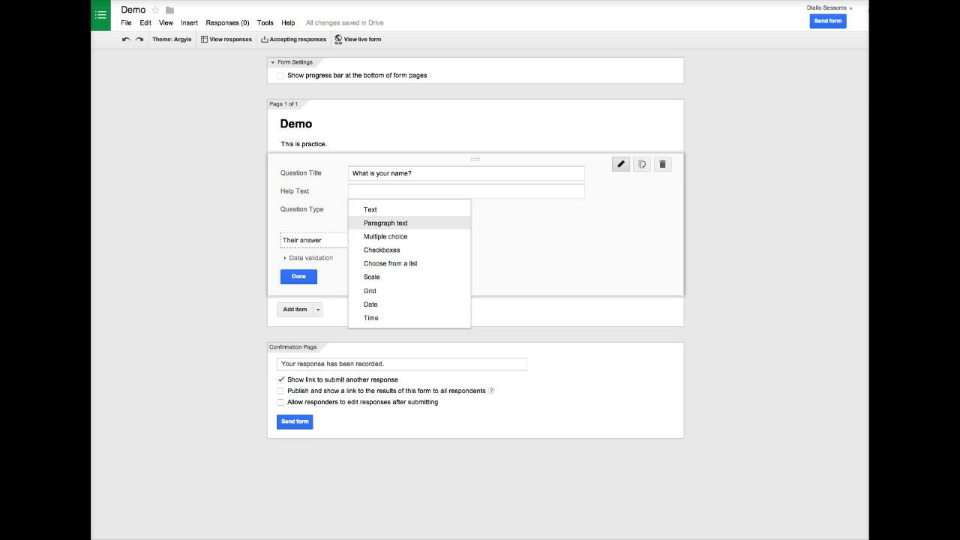
{"action": "left_click", "coordinate": [369, 210]}
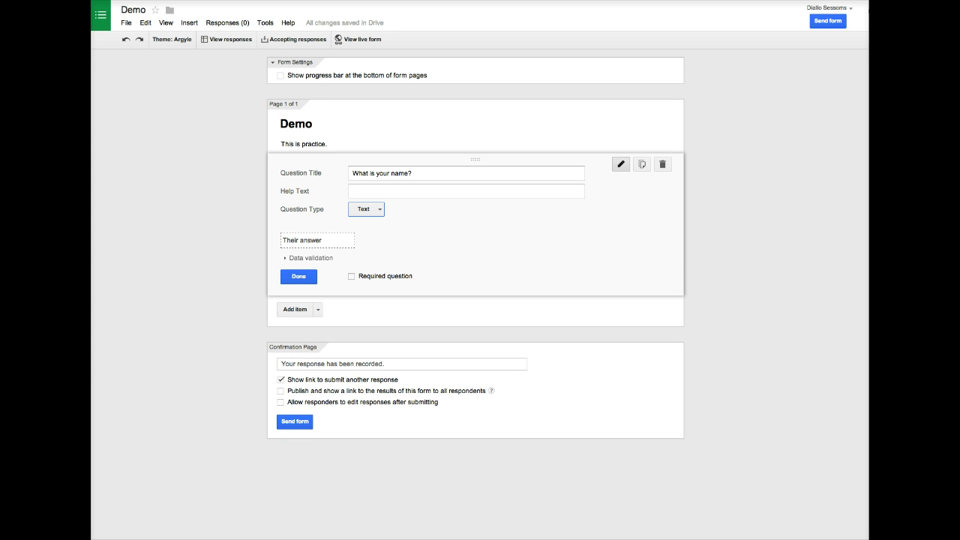
{"action": "left_click", "coordinate": [351, 276]}
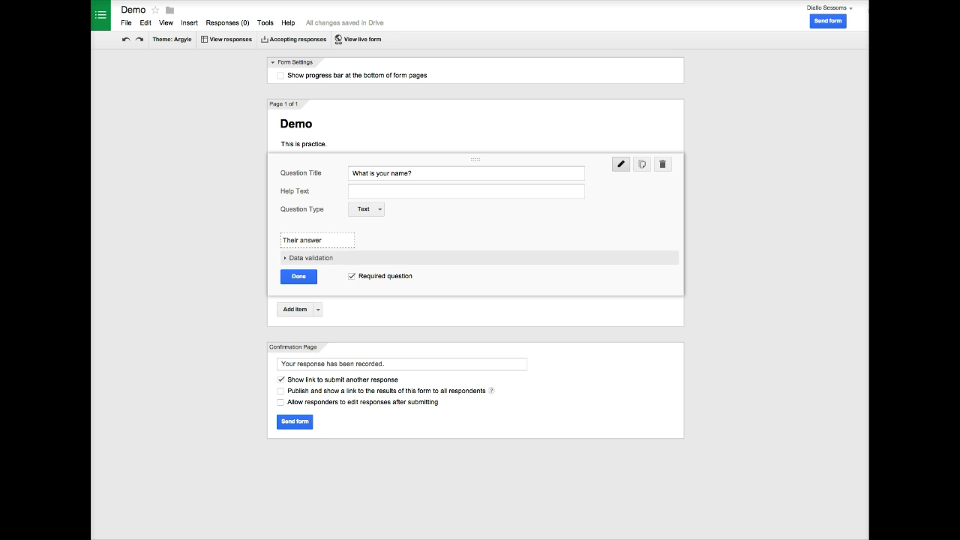
Step: Finish the name question, then delete the extra untitled question that was added below it
{"action": "left_click", "coordinate": [298, 276]}
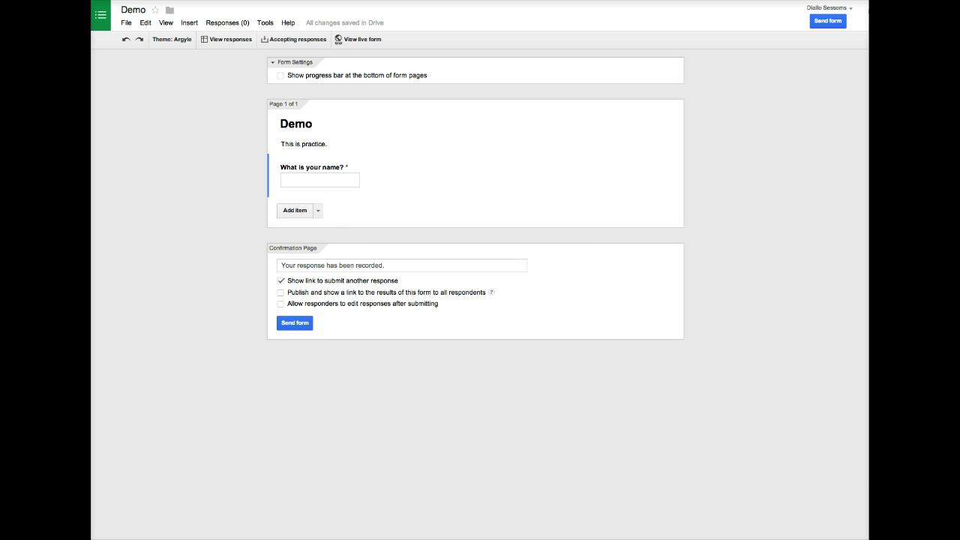
{"action": "left_click", "coordinate": [295, 210]}
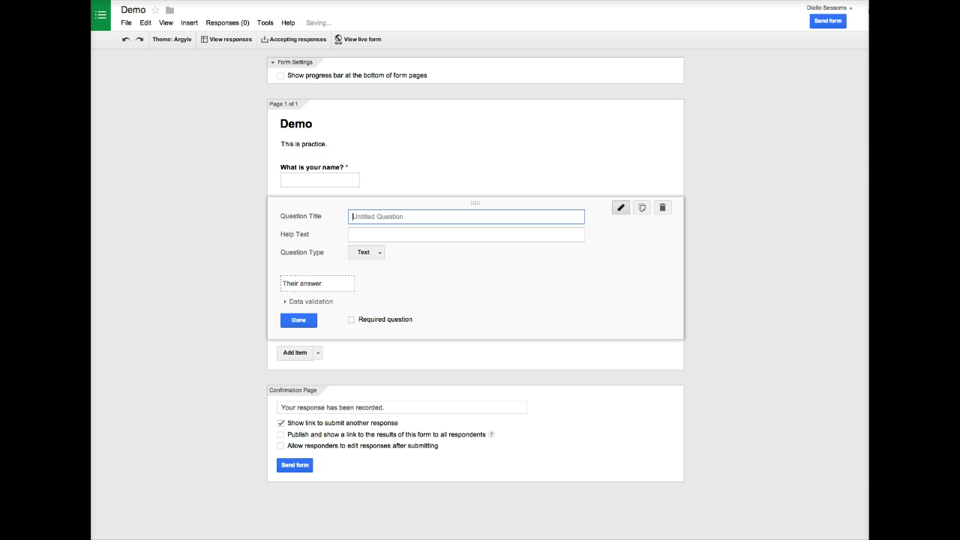
{"action": "left_click", "coordinate": [371, 253]}
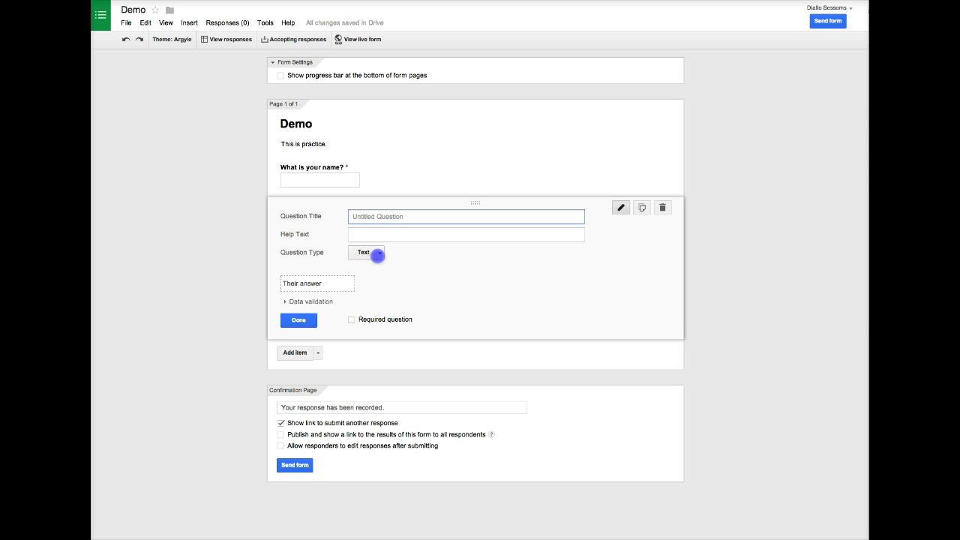
{"action": "key", "text": "Escape"}
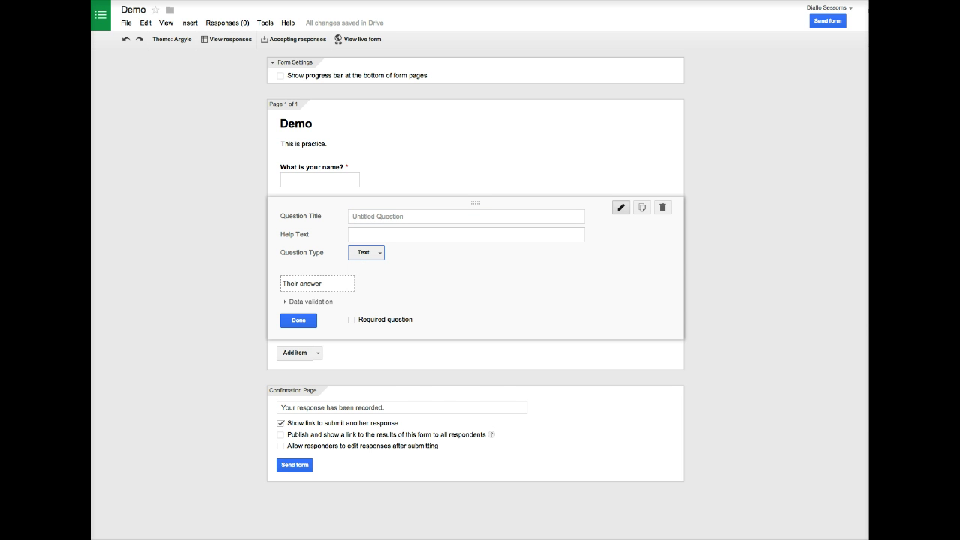
{"action": "left_click", "coordinate": [318, 352]}
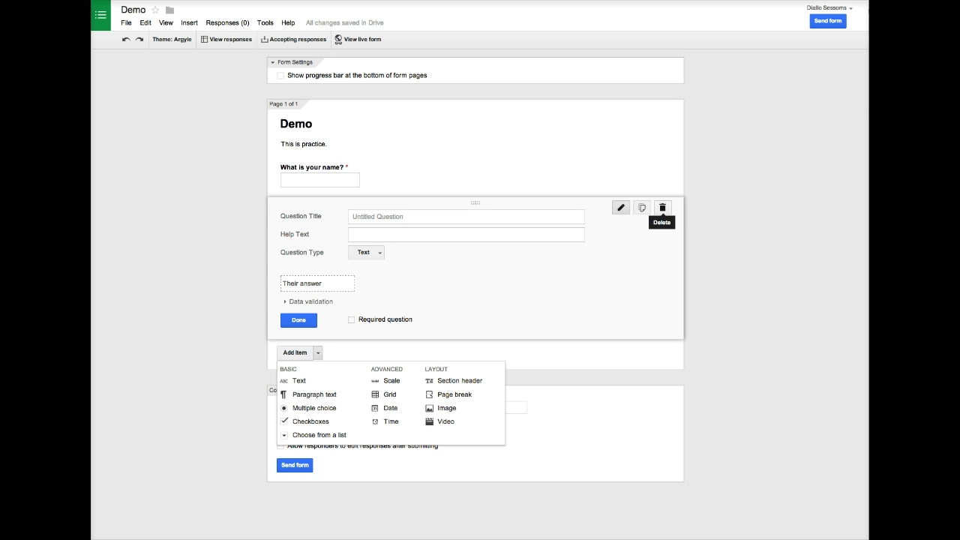
{"action": "left_click", "coordinate": [662, 208]}
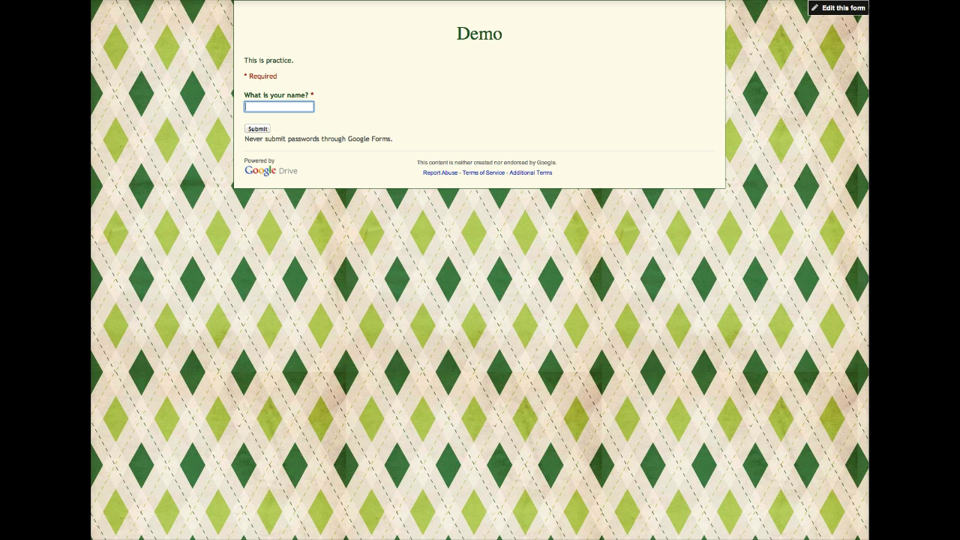
Step: Send the form's responses to a new spreadsheet named 'Demo (Responses)'
{"action": "key", "text": "ctrl+w"}
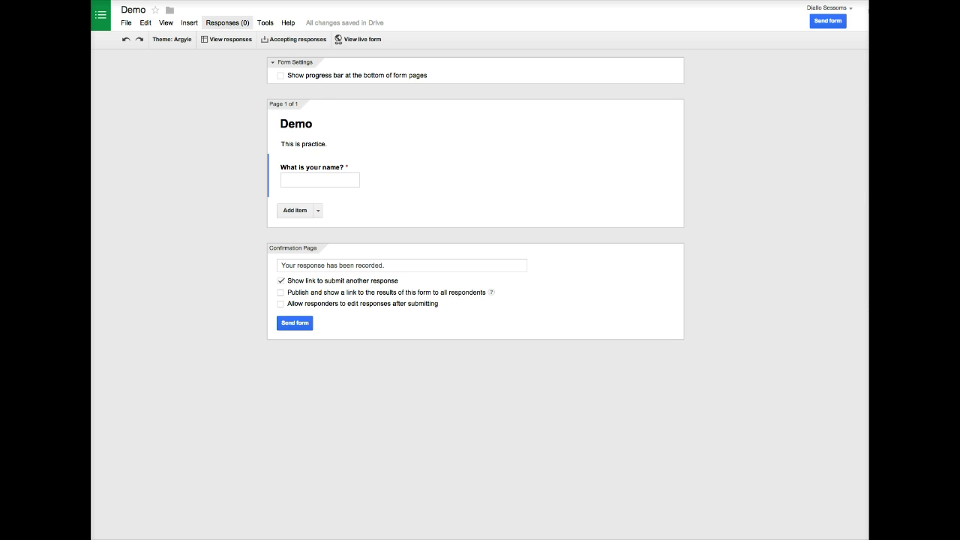
{"action": "left_click", "coordinate": [227, 23]}
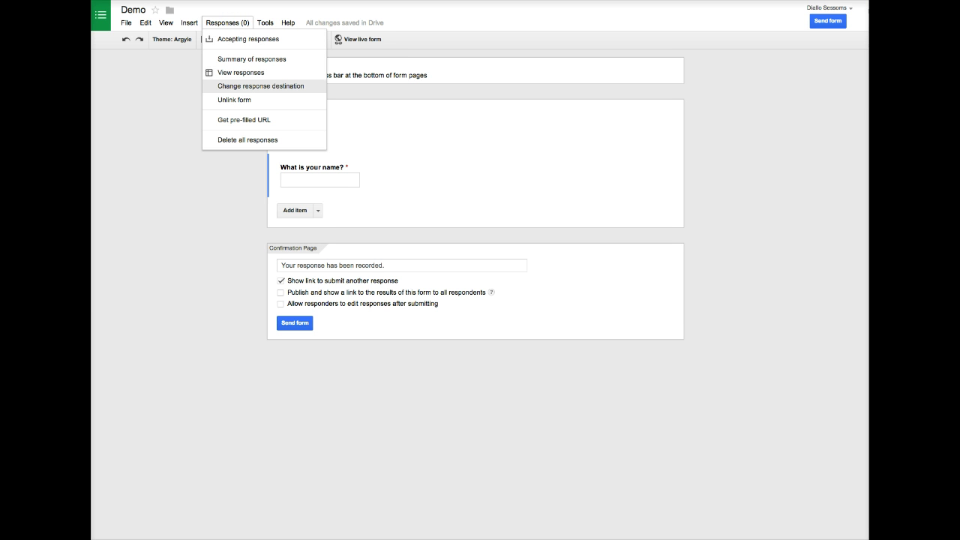
{"action": "left_click", "coordinate": [268, 86]}
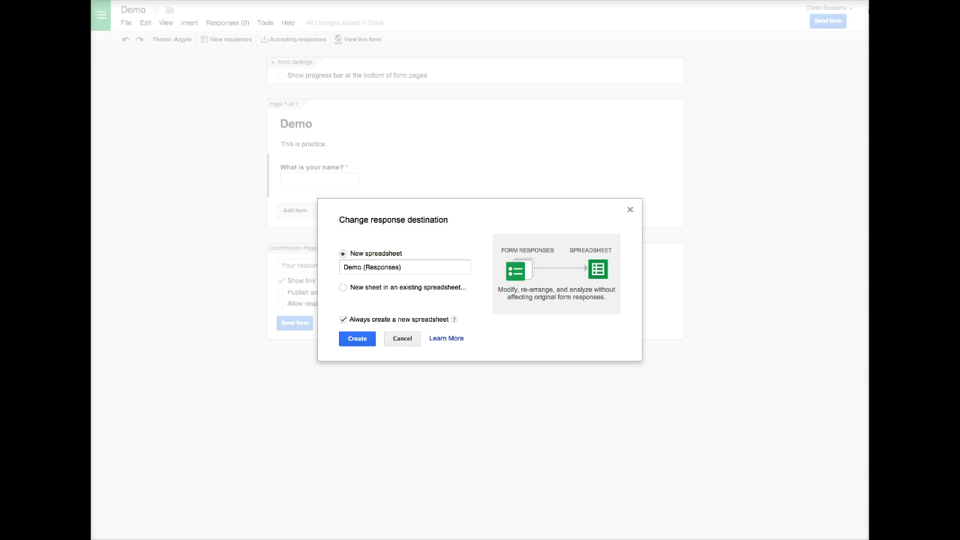
{"action": "left_click", "coordinate": [344, 287]}
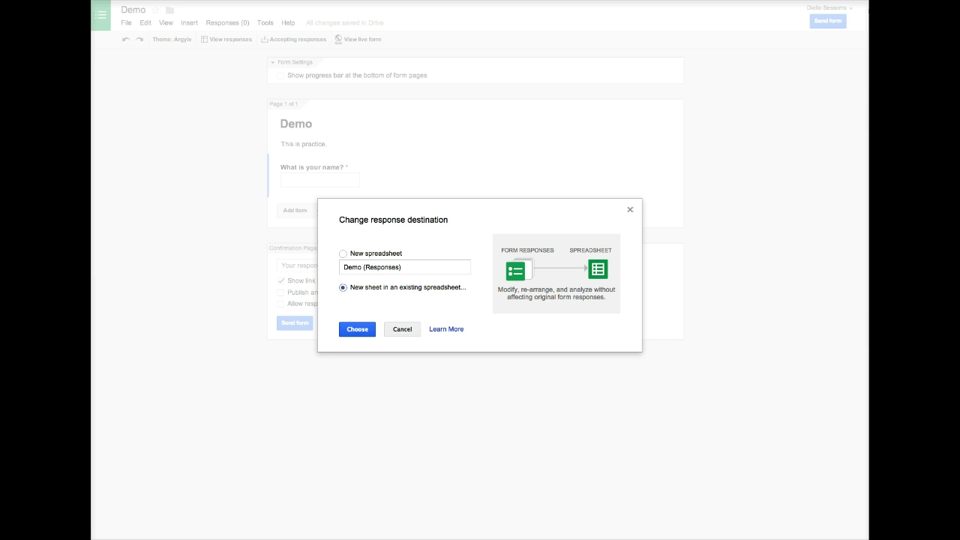
{"action": "left_click", "coordinate": [342, 253]}
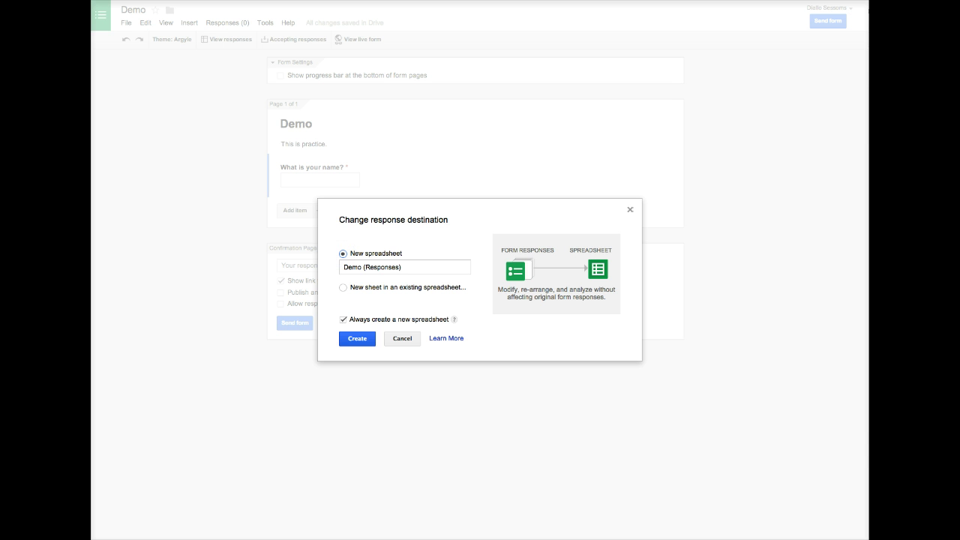
{"action": "left_click", "coordinate": [357, 338]}
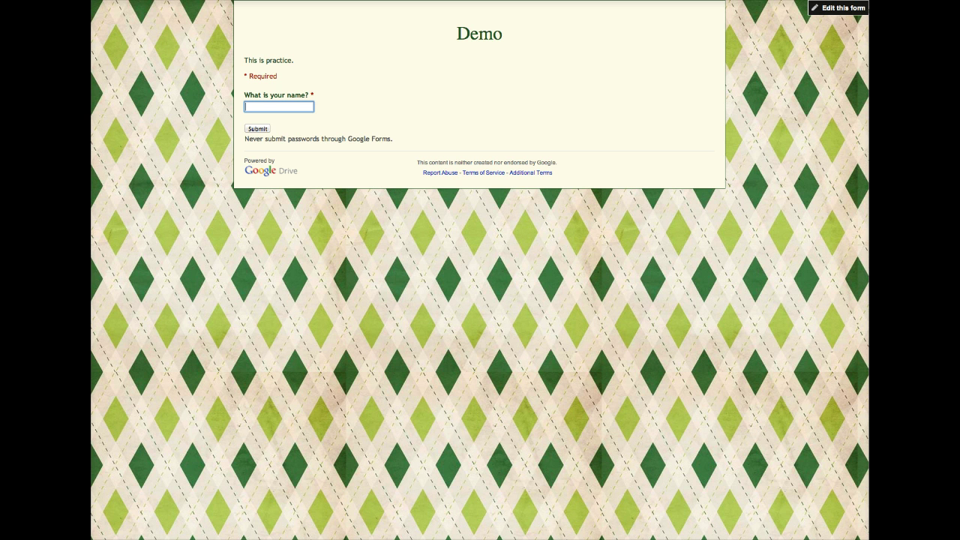
Step: Enter the respondent's name in the required name question and submit the test response
{"action": "type", "text": "Diallo S."}
{"action": "left_click_drag", "start_coordinate": [271, 107], "coordinate": [241, 108]}
{"action": "key", "text": "BackSpace"}
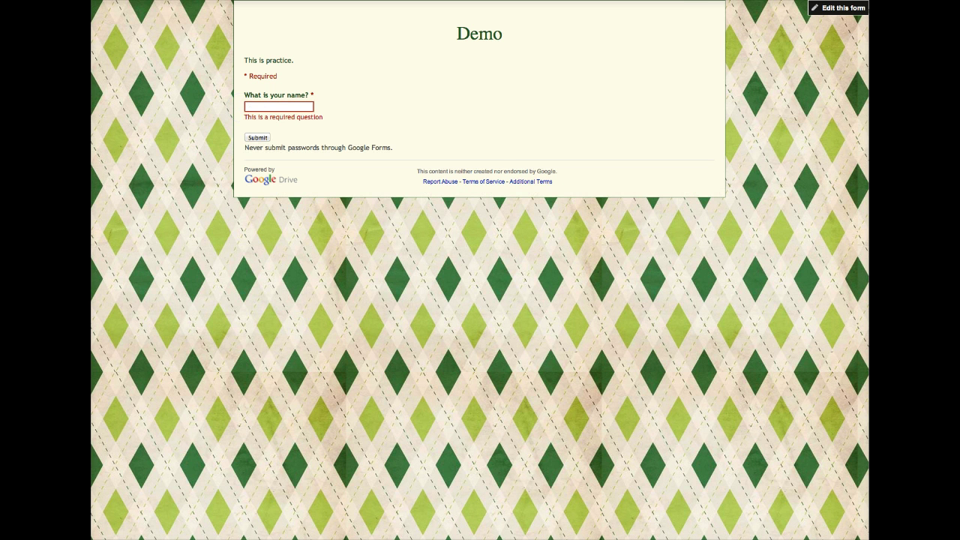
{"action": "left_click", "coordinate": [278, 107]}
{"action": "type", "text": "Dia"}
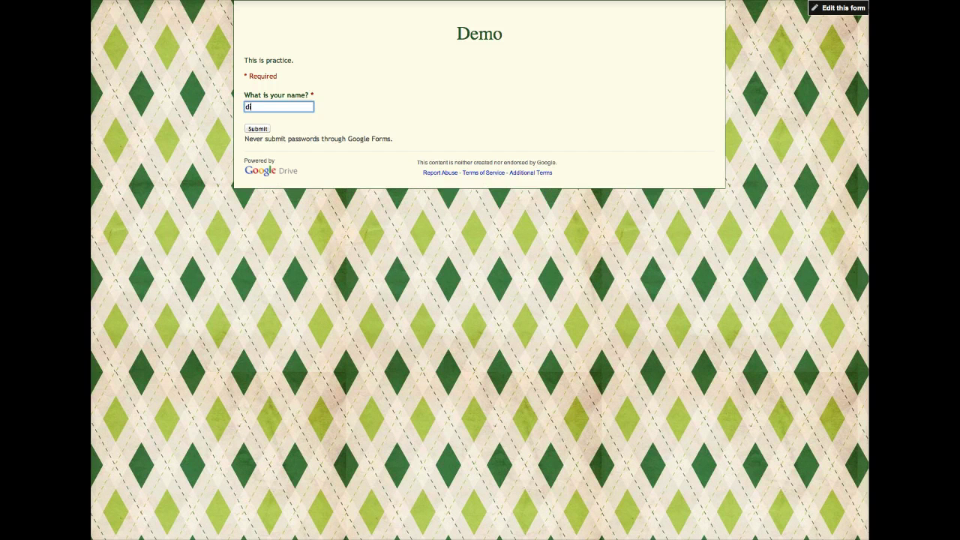
{"action": "key", "text": "BackSpace"}
{"action": "key", "text": "BackSpace"}
{"action": "key", "text": "BackSpace"}
{"action": "type", "text": "Diallo S."}
{"action": "key", "text": "Tab"}
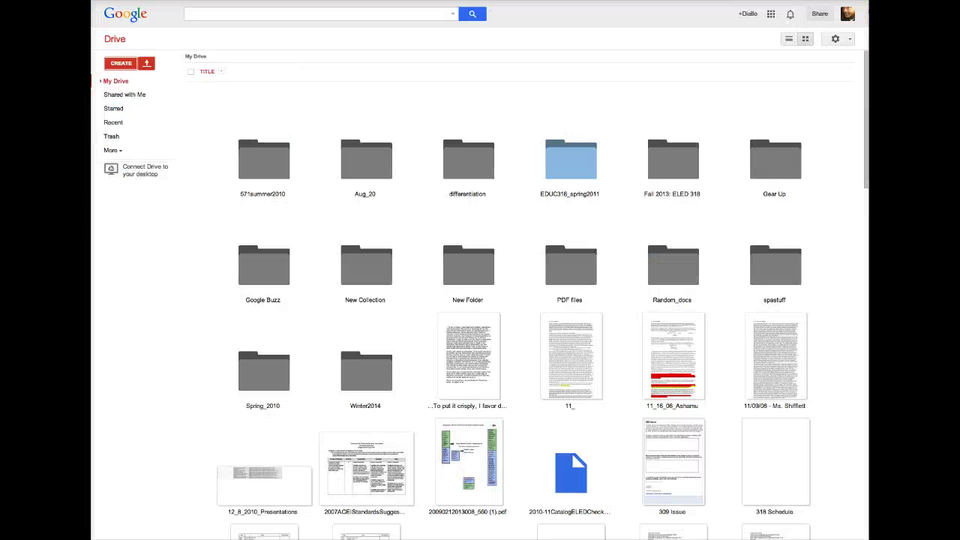
Step: Search Drive for 'demo' and move down to the Demo file suggestions
{"action": "left_click", "coordinate": [288, 14]}
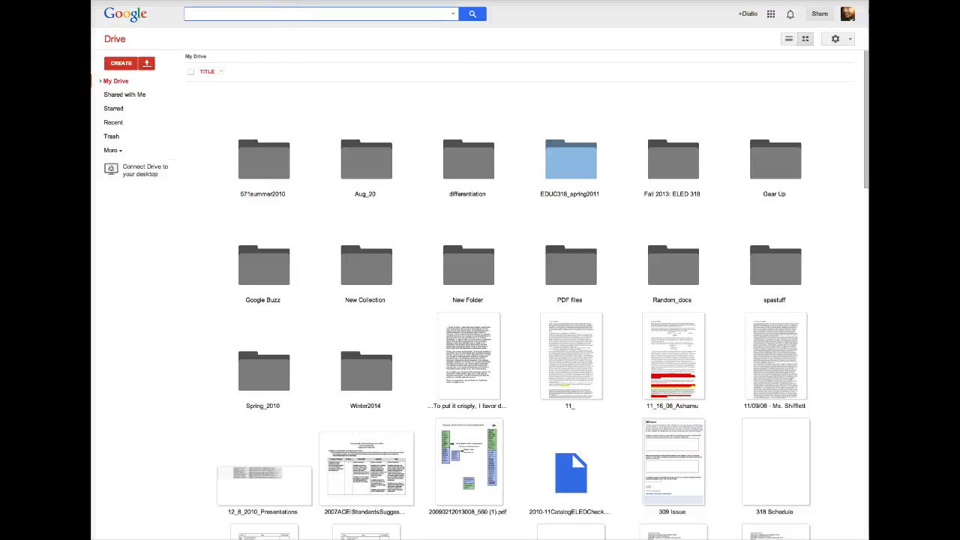
{"action": "type", "text": "demo"}
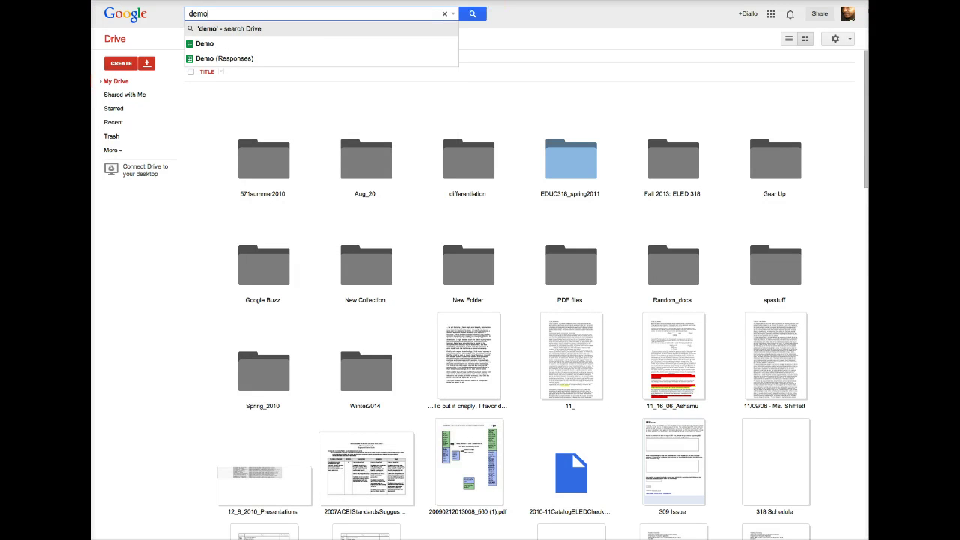
{"action": "key", "text": "Down"}
{"action": "key", "text": "Down"}
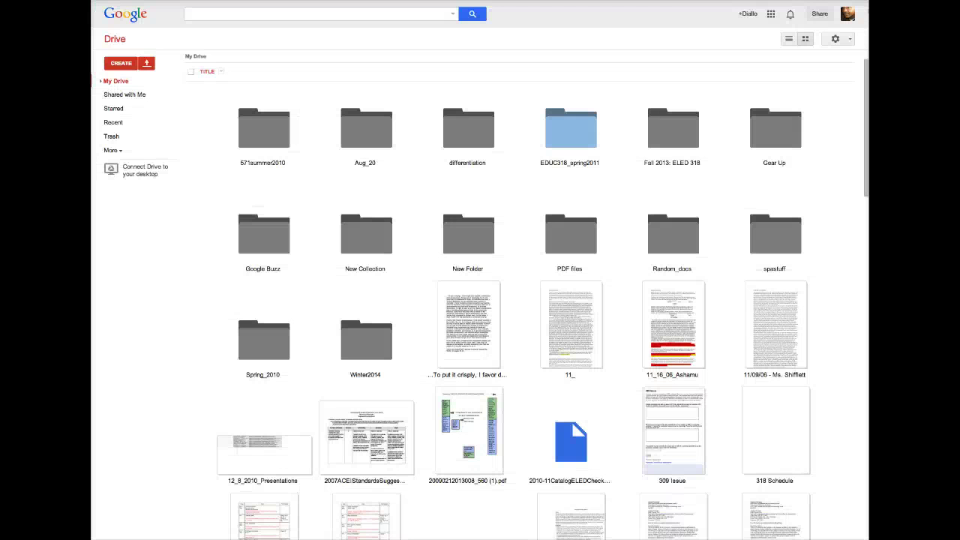
Step: Leave the Demo (Responses) sheet and start a new search in Drive
{"action": "left_click", "coordinate": [327, 14]}
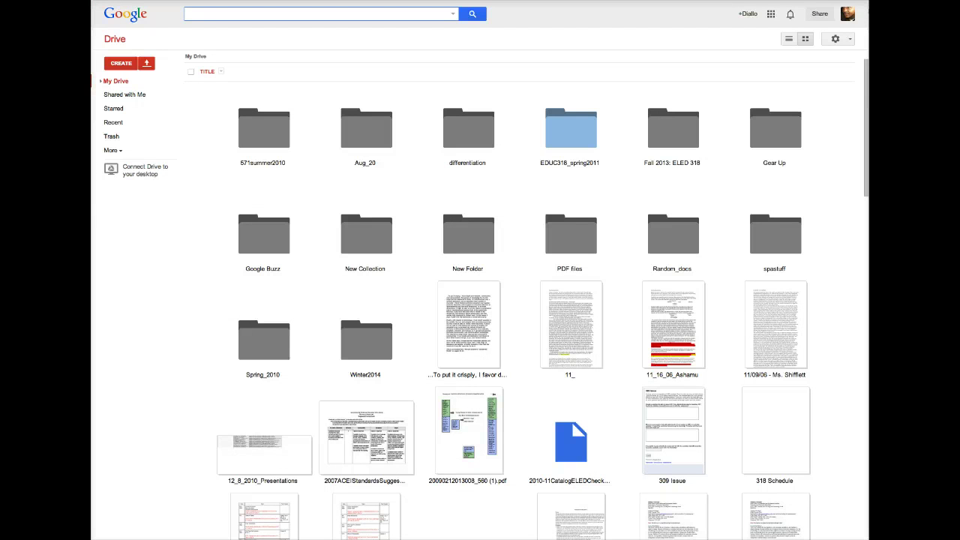
Step: Search Drive for 'demo' to bring up the Demo form
{"action": "type", "text": "demo"}
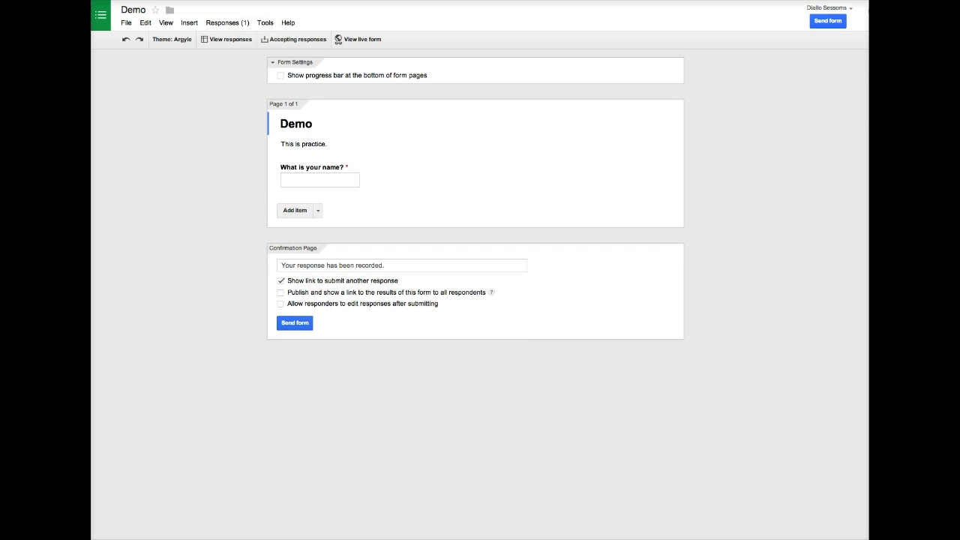
{"action": "left_click", "coordinate": [166, 23]}
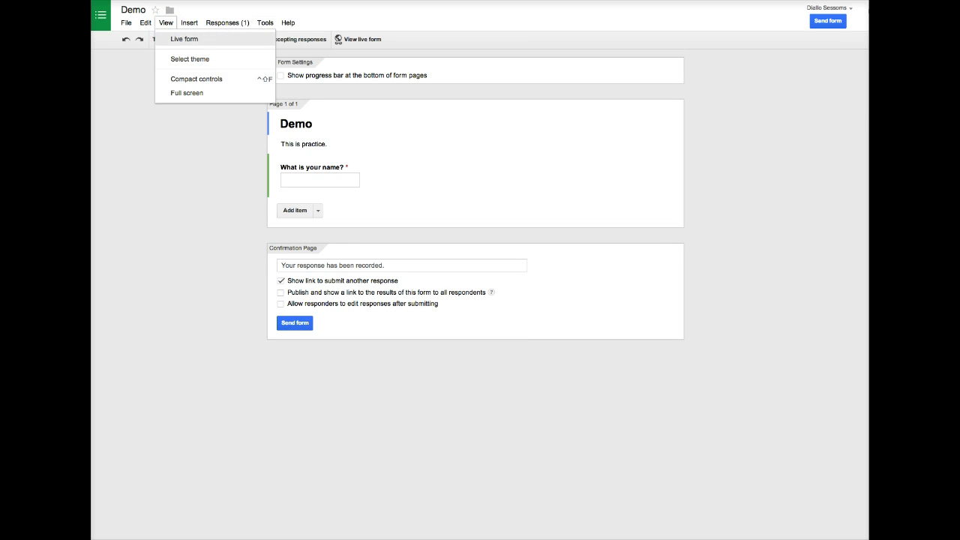
{"action": "key", "text": "Up"}
{"action": "key", "text": "Down"}
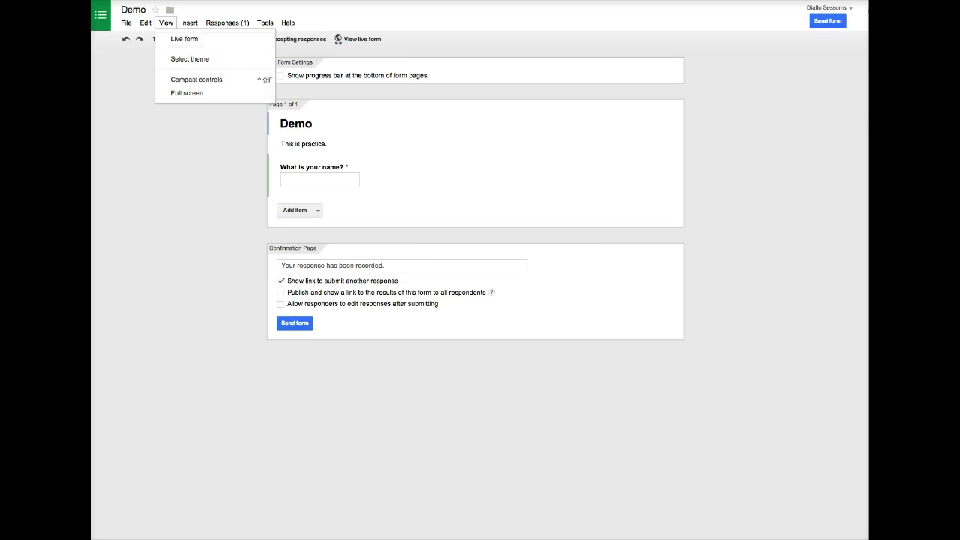
{"action": "key", "text": "Right"}
{"action": "key", "text": "Right"}
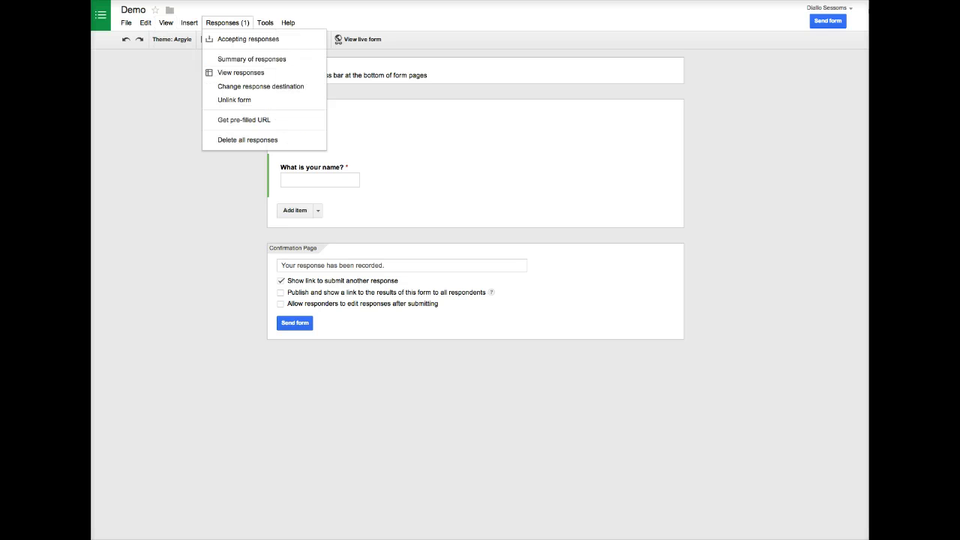
{"action": "key", "text": "Down"}
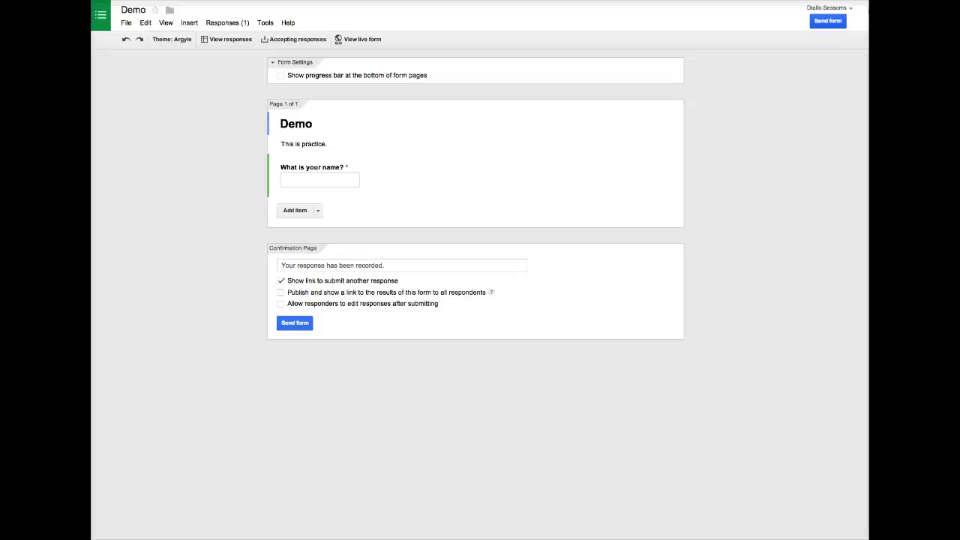
{"action": "left_click", "coordinate": [828, 21]}
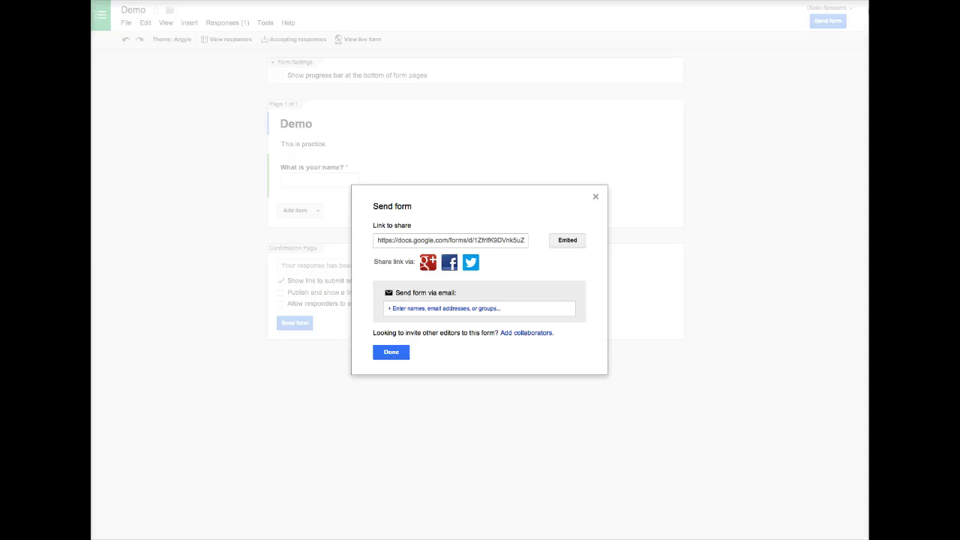
{"action": "left_click", "coordinate": [461, 239]}
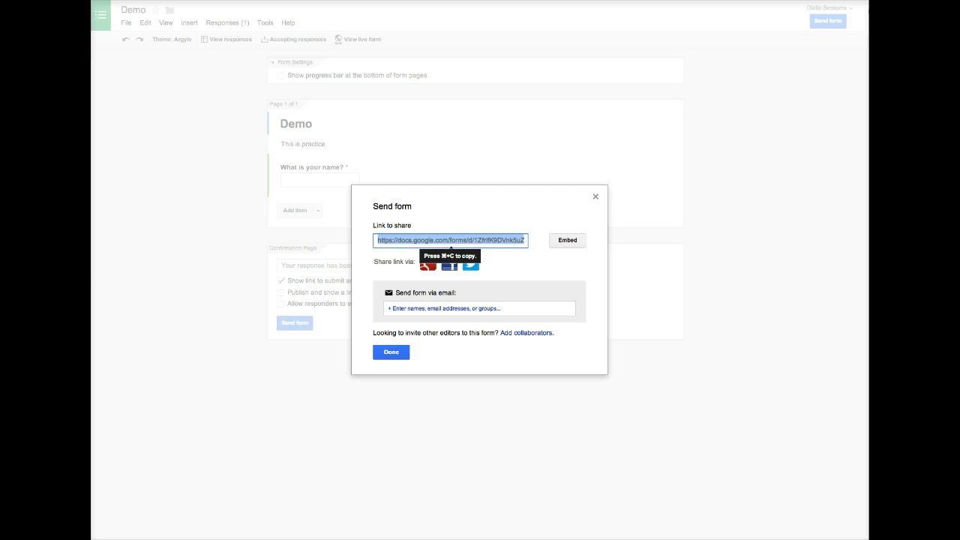
{"action": "left_click", "coordinate": [482, 308]}
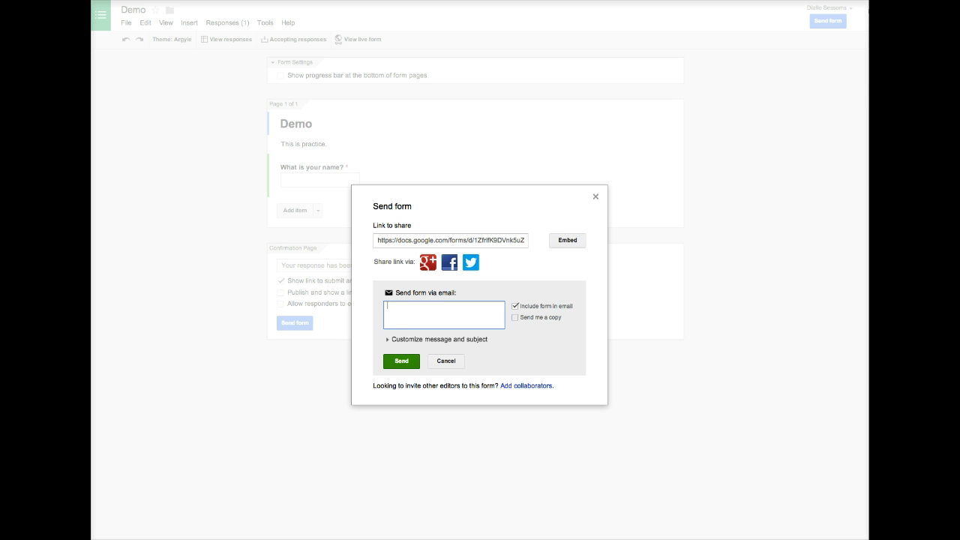
{"action": "left_click", "coordinate": [563, 240]}
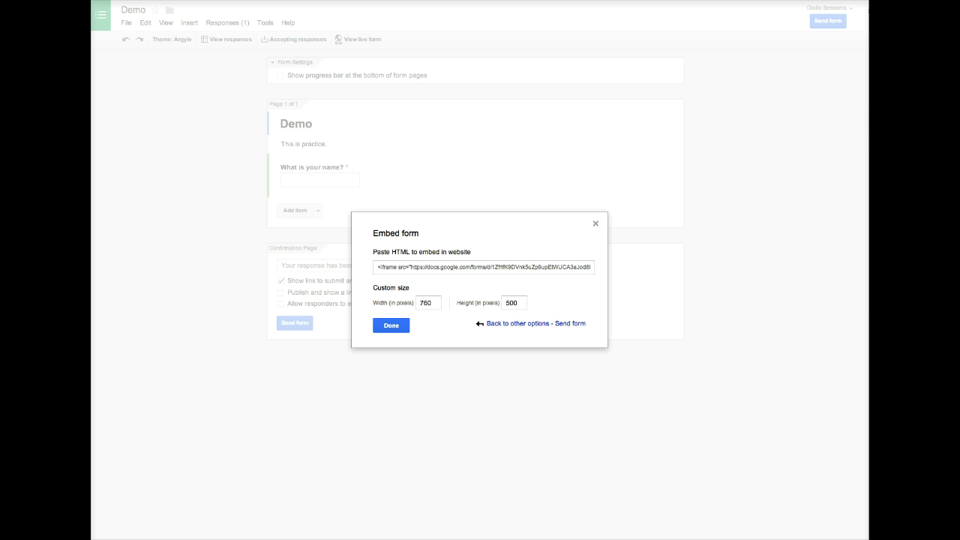
Step: Leave the embed code, reopen Send form, and select the Demo form's shareable link
{"action": "key", "text": "Return"}
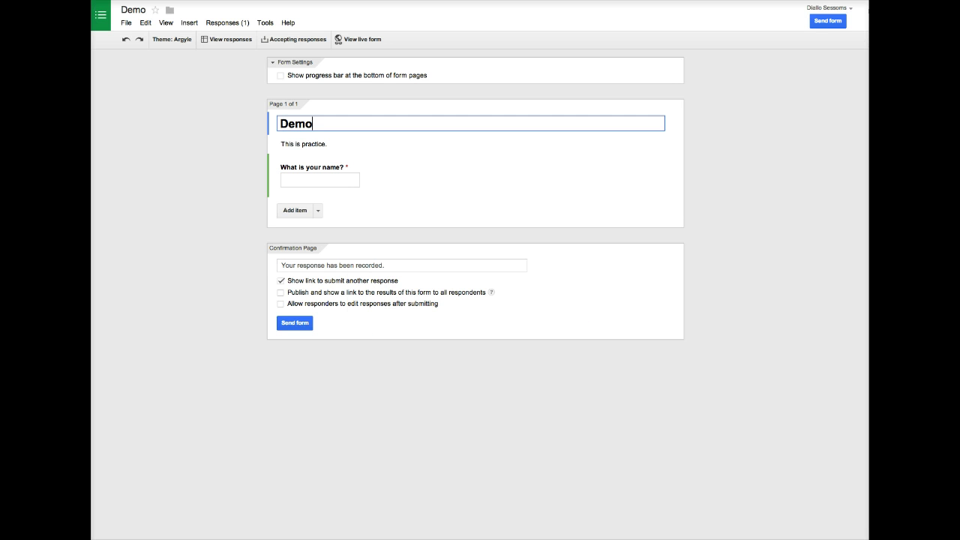
{"action": "left_click", "coordinate": [827, 21]}
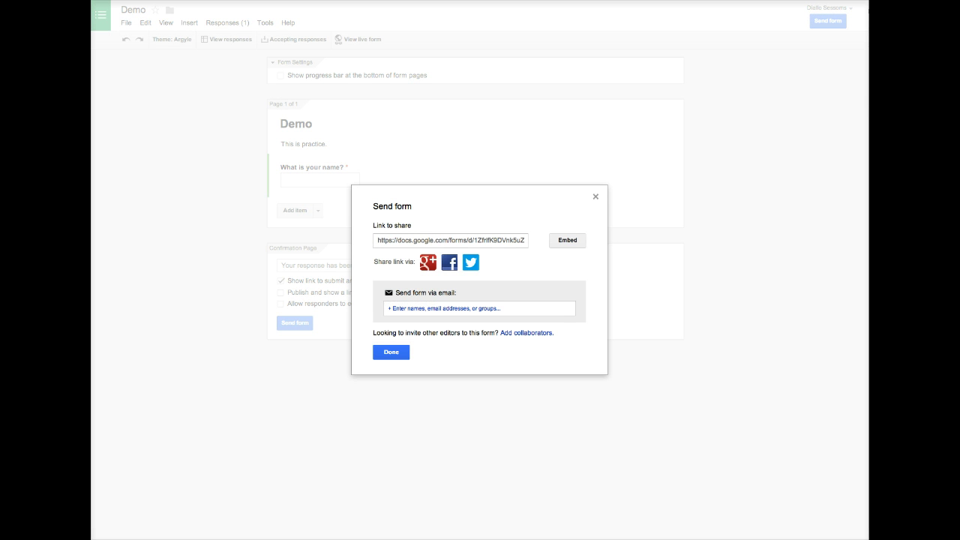
{"action": "left_click", "coordinate": [409, 241]}
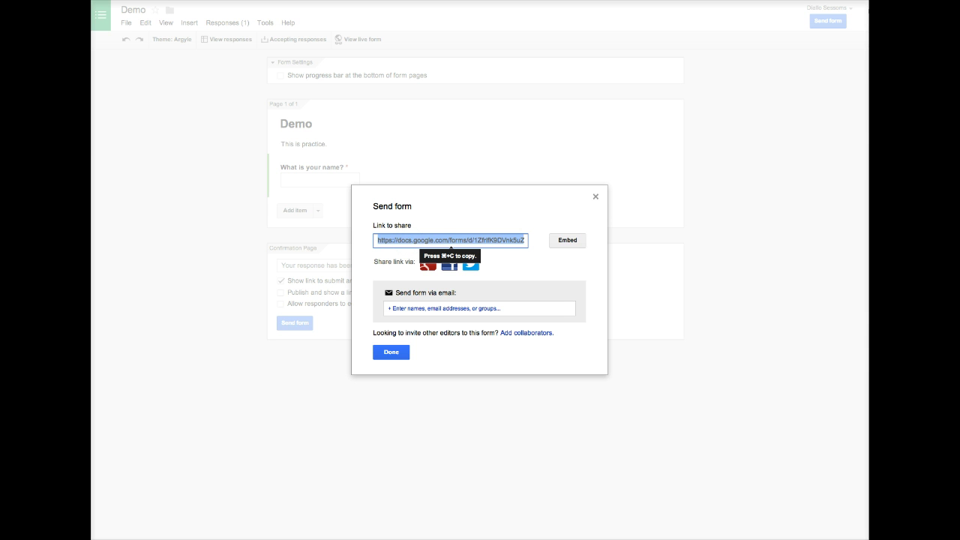